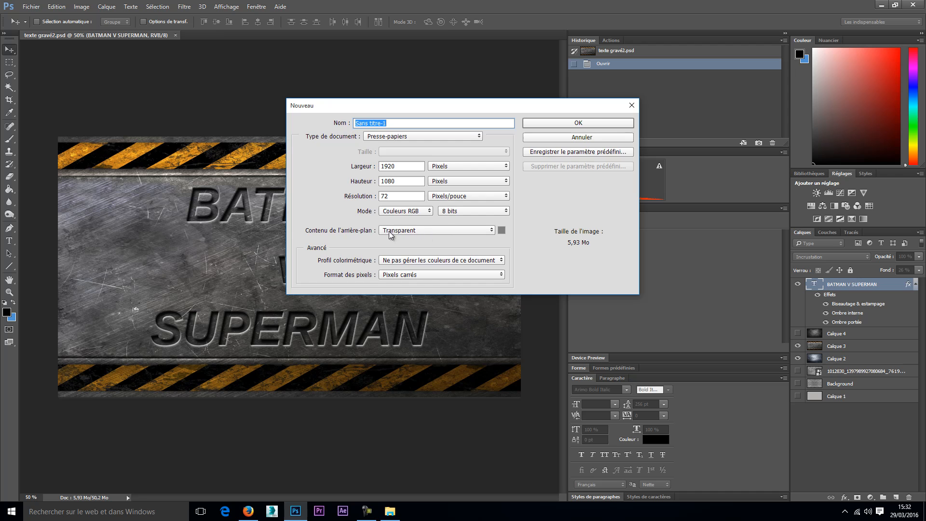
Create a transparent 1920 × 1080 pixel document and place the metal-31 texture, stretched to fill the whole canvas.
left_click(592, 123)
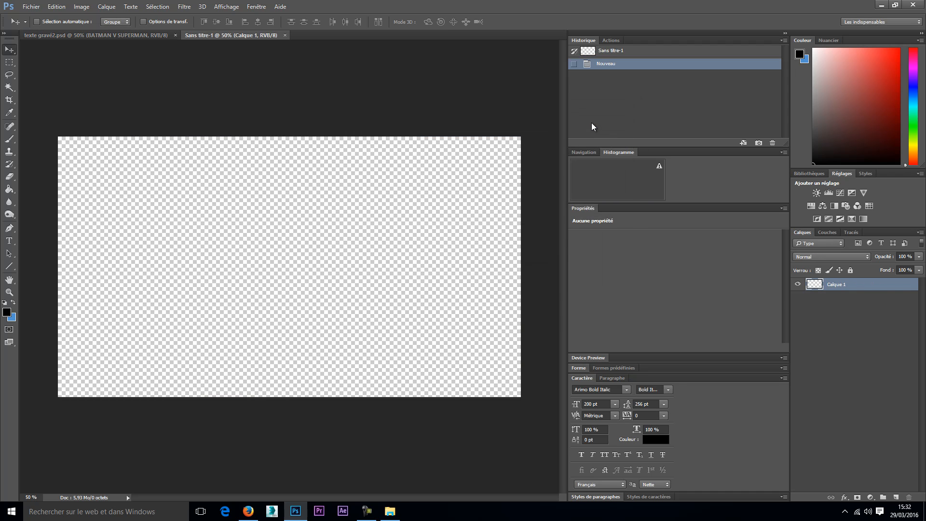
left_click(390, 511)
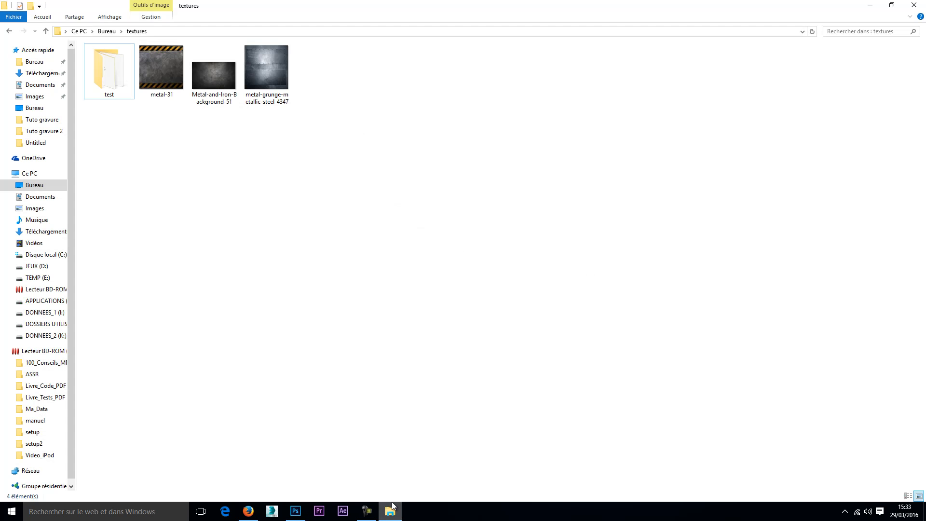
left_click_drag(161, 70, 199, 254)
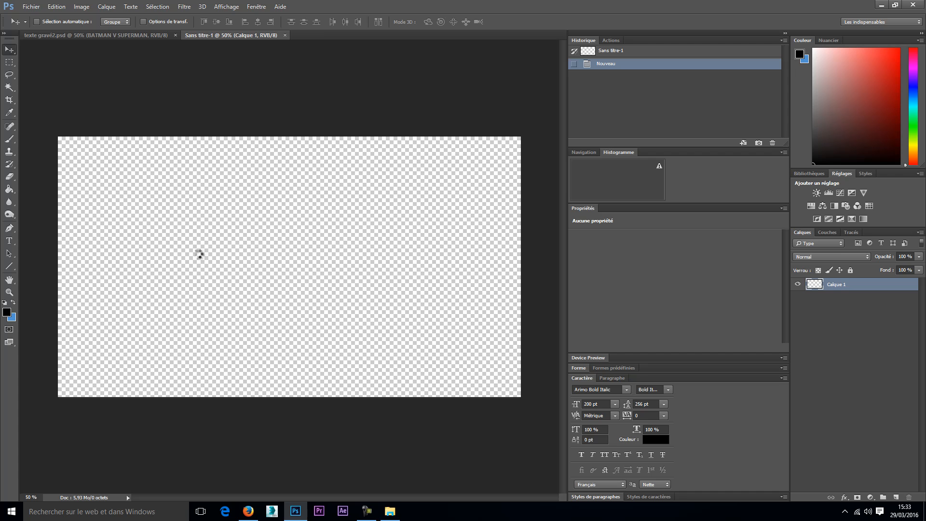
left_click_drag(326, 239, 225, 236)
left_click_drag(321, 261, 521, 299)
key("v")
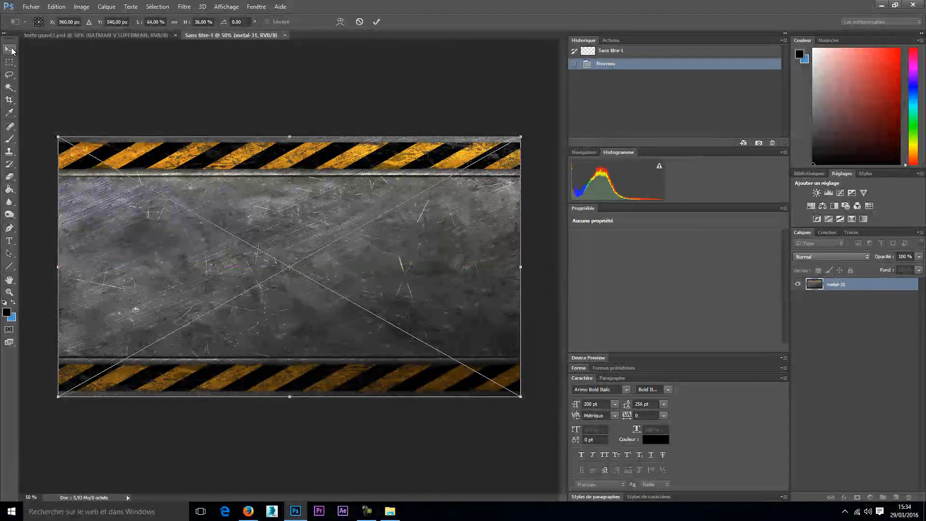
left_click(433, 194)
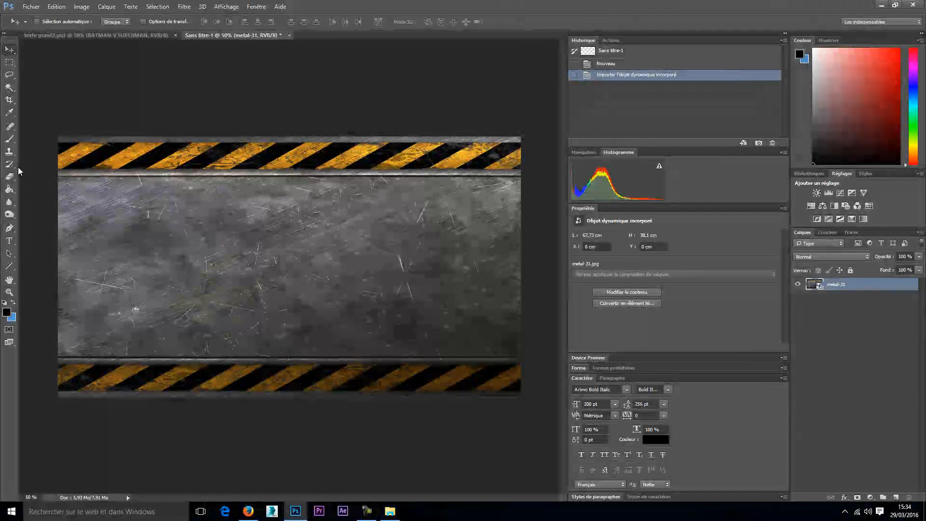
Add centred black 200 pt Arimo Bold Italic text reading "BATMAN", "V" and "SUPERMAN" on three lines, then move it slightly upward.
left_click(9, 243)
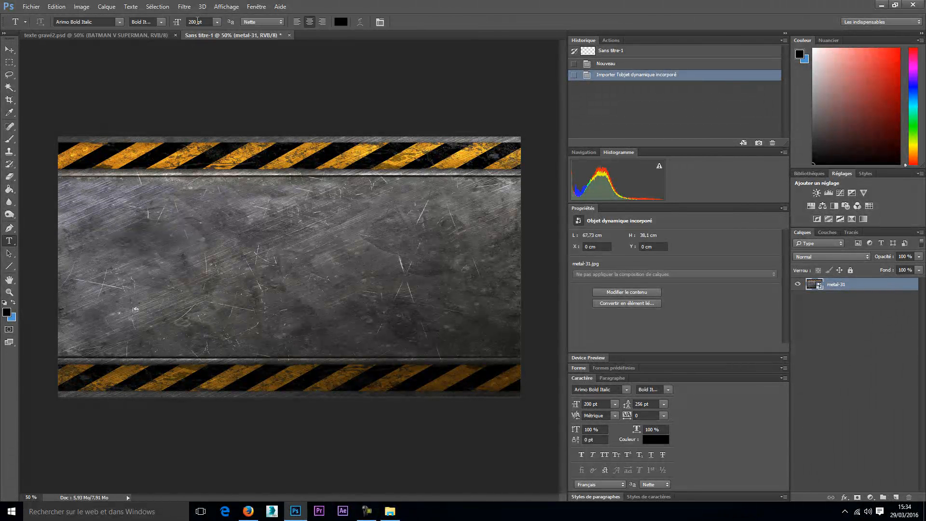
left_click(341, 23)
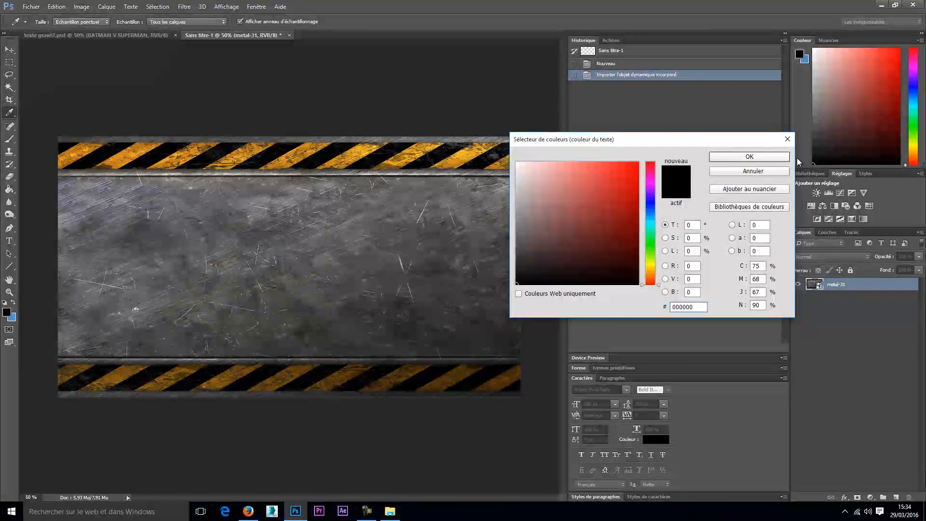
left_click(768, 159)
left_click(288, 223)
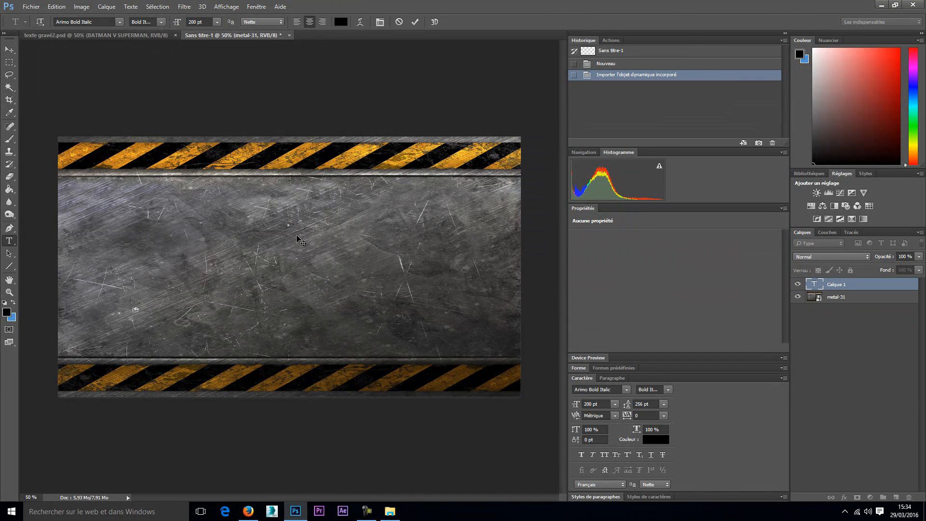
type("BATMAN ")
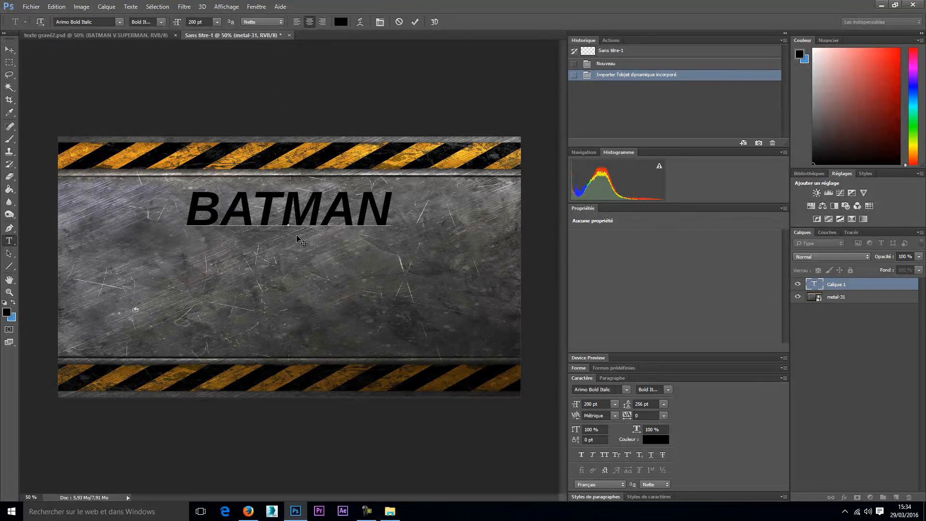
type("V ")
type("SUPERMAN")
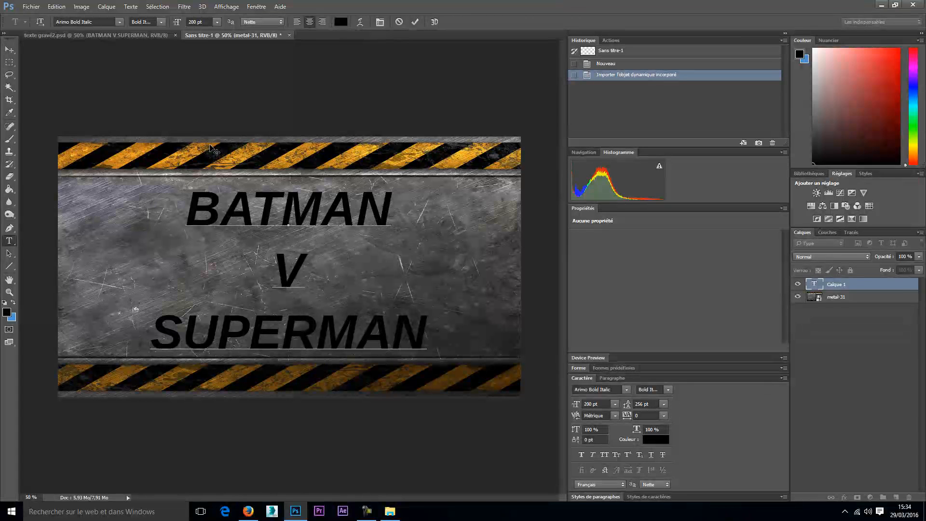
left_click(9, 49)
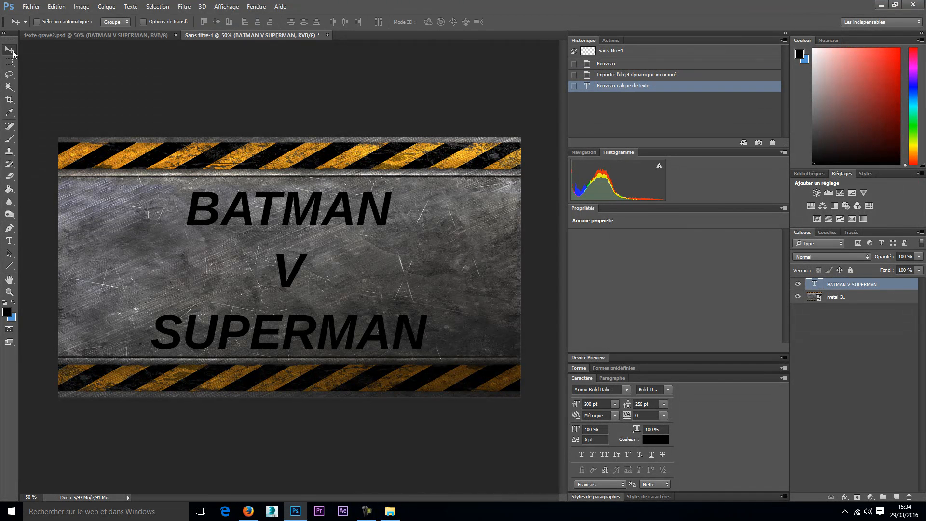
mouse_move(311, 231)
left_mouse_down()
mouse_move(315, 205)
mouse_move(312, 216)
left_mouse_up()
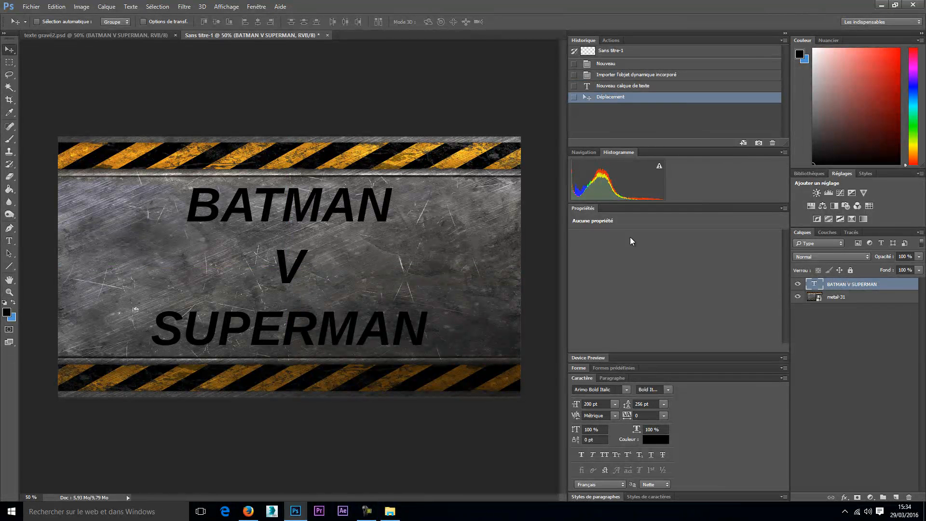
Give the text layer a white drop shadow (Ombre portée) with an angle of 120° and a distance of 5 px.
right_click(837, 287)
left_click(555, 86)
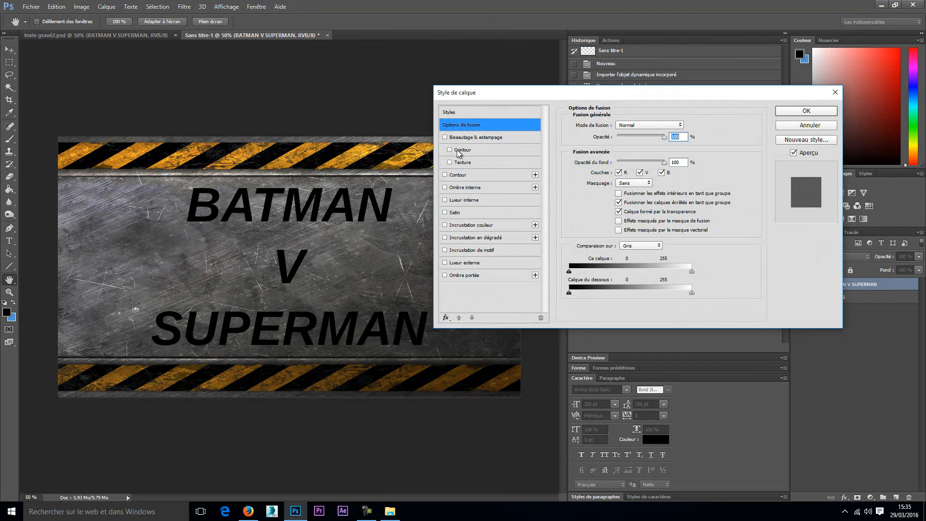
left_click(471, 279)
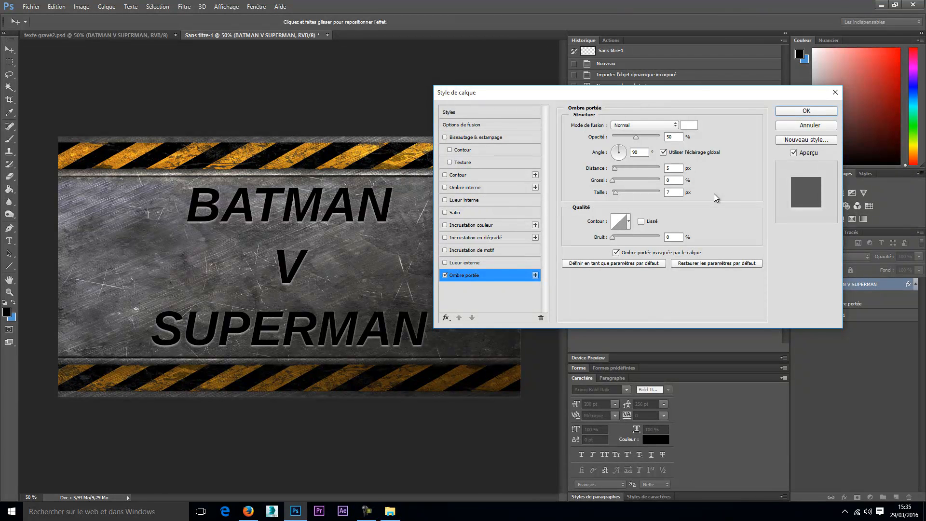
left_click(689, 126)
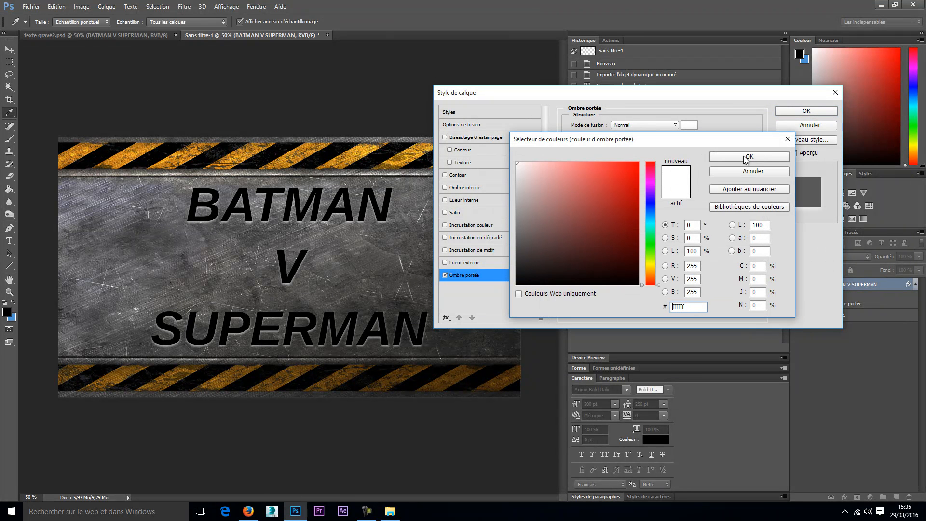
left_click(760, 157)
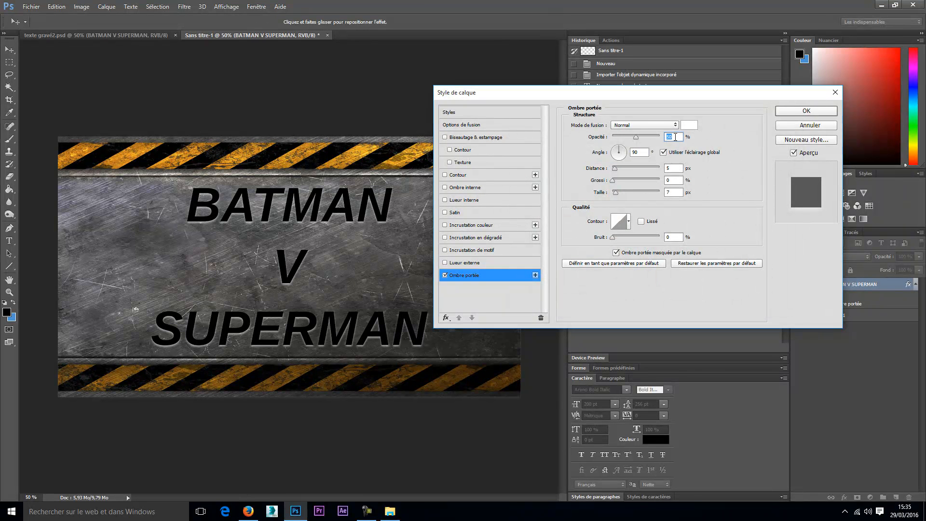
left_click(645, 153)
type("120")
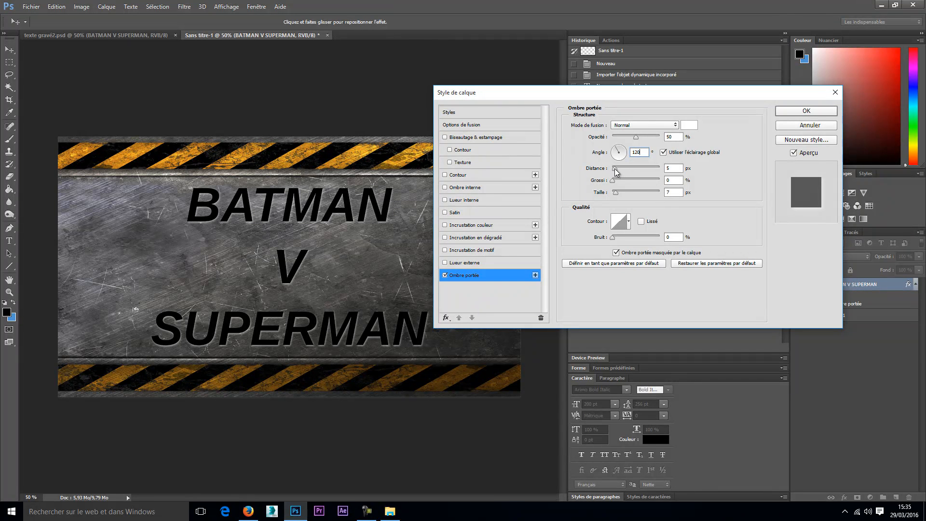
left_click_drag(615, 169, 627, 190)
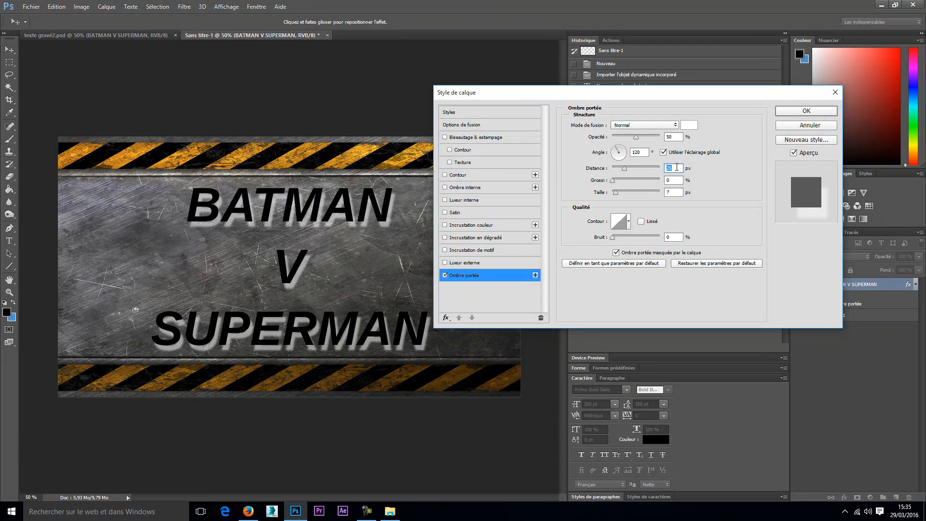
type("5")
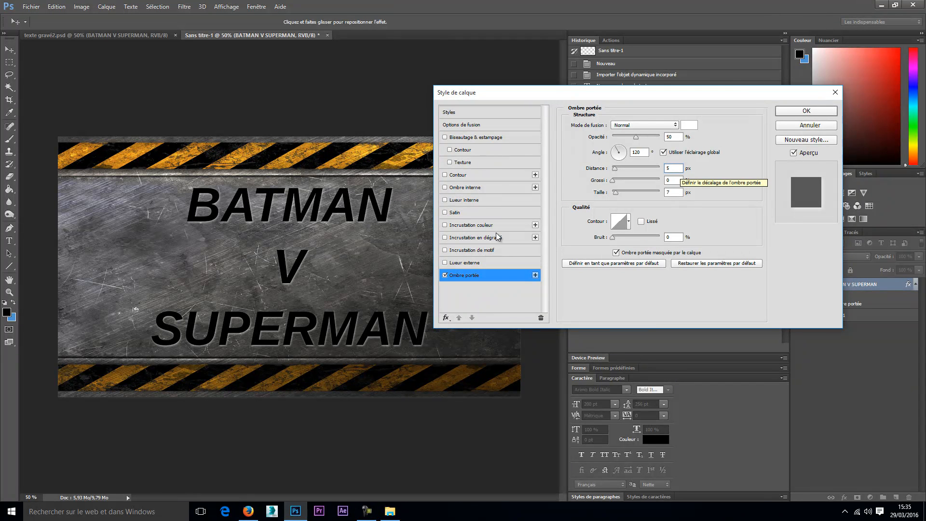
Enable the inner shadow (Ombre interne) on the text and set the layer's fill opacity to 26%.
left_click(471, 190)
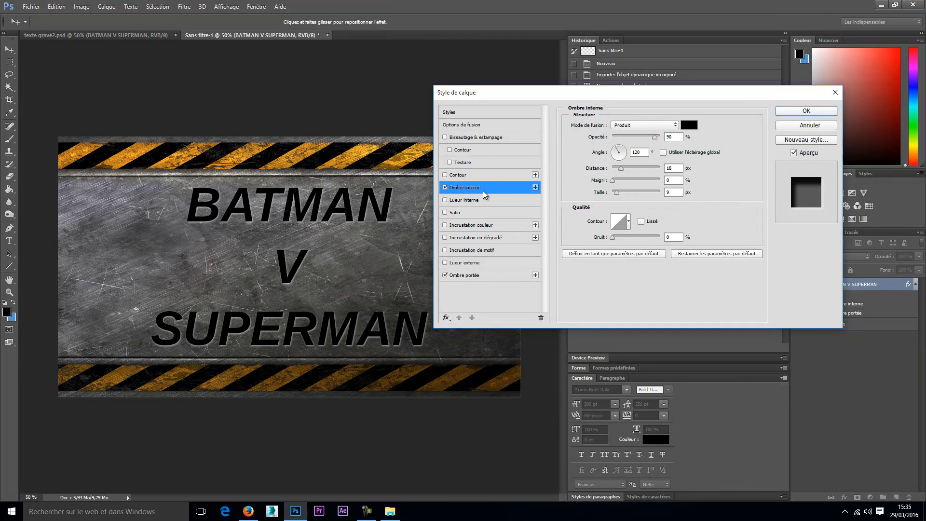
left_click(464, 127)
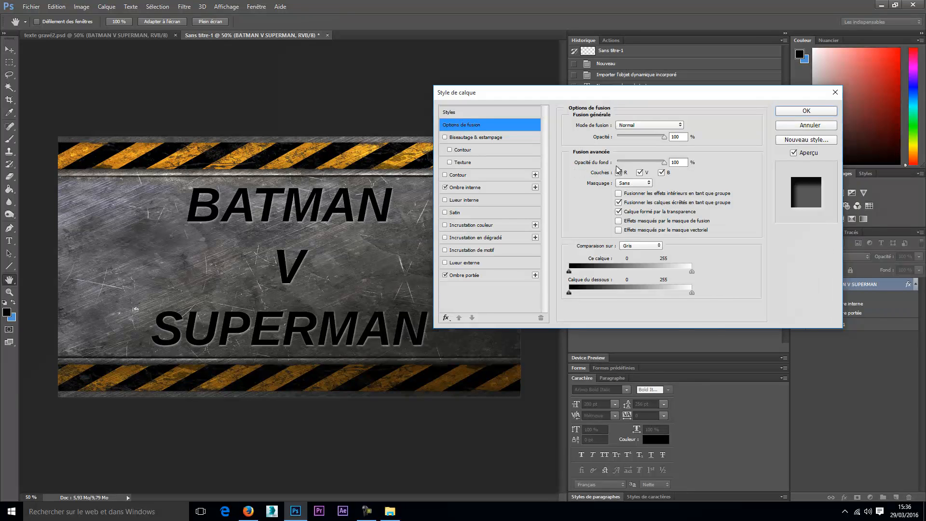
double_click(684, 163)
type("26")
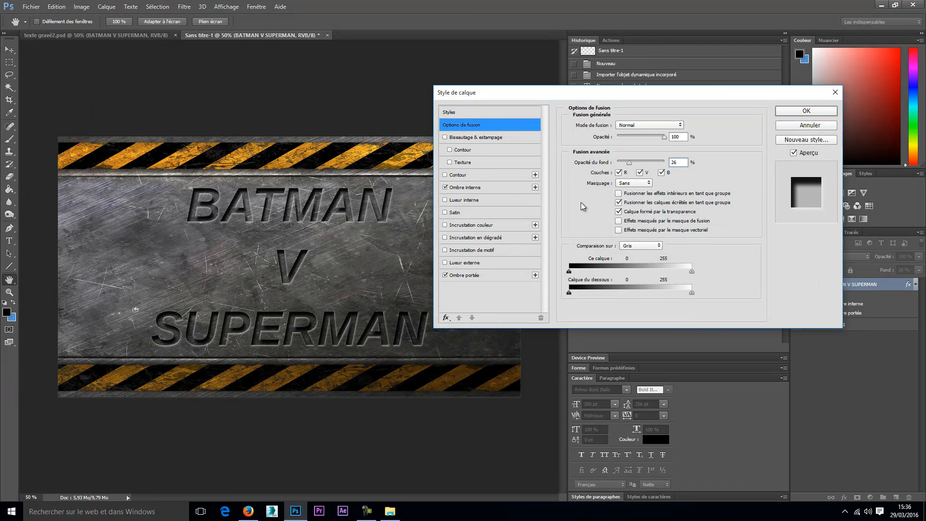
left_click_drag(629, 163, 670, 184)
type("2")
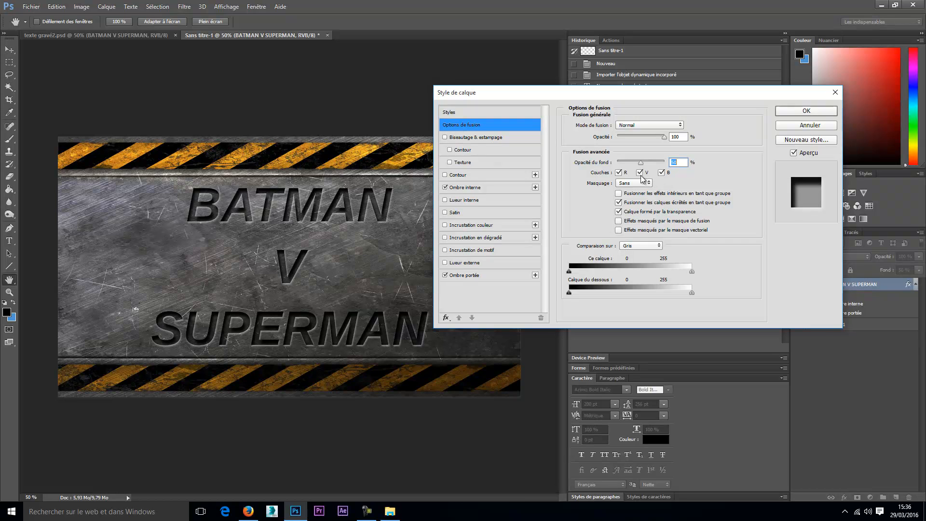
type("6")
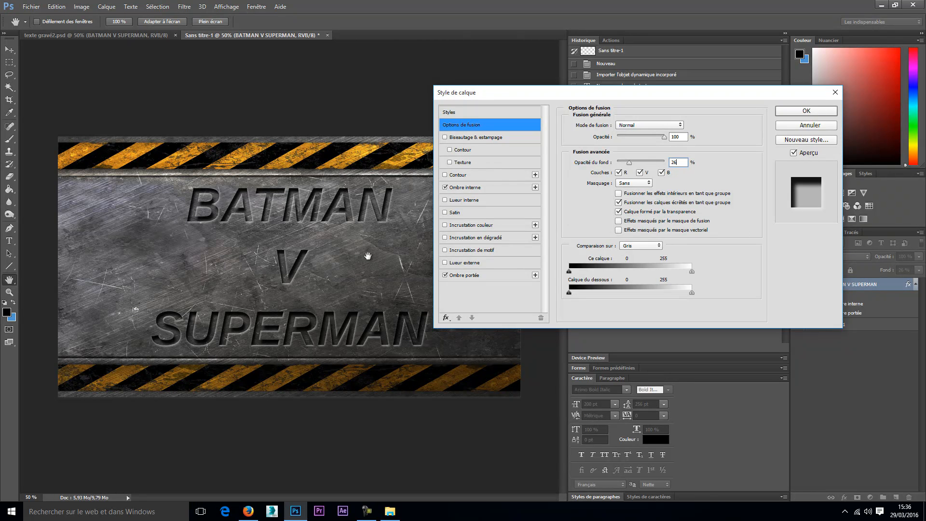
Keep the text's inner shadow colour black (000000) and slightly reduce the shadow's distance.
left_click(473, 188)
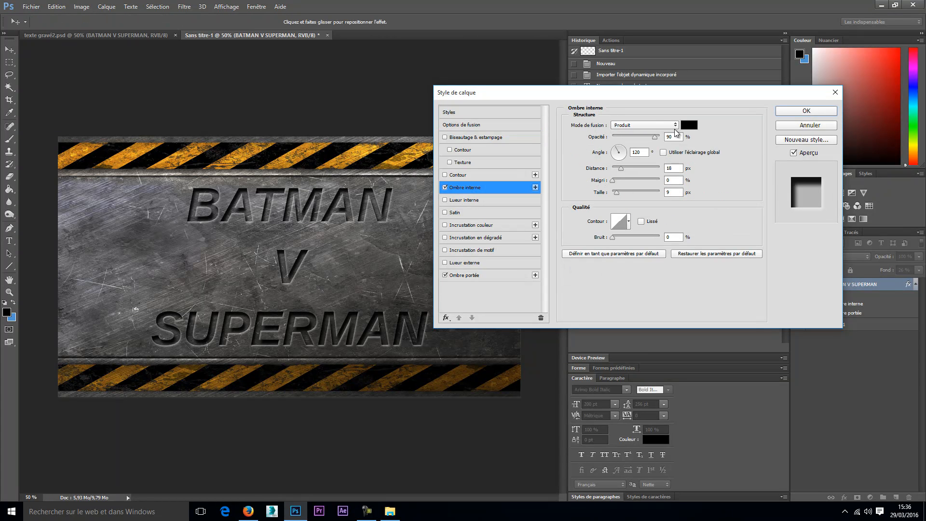
left_click(690, 126)
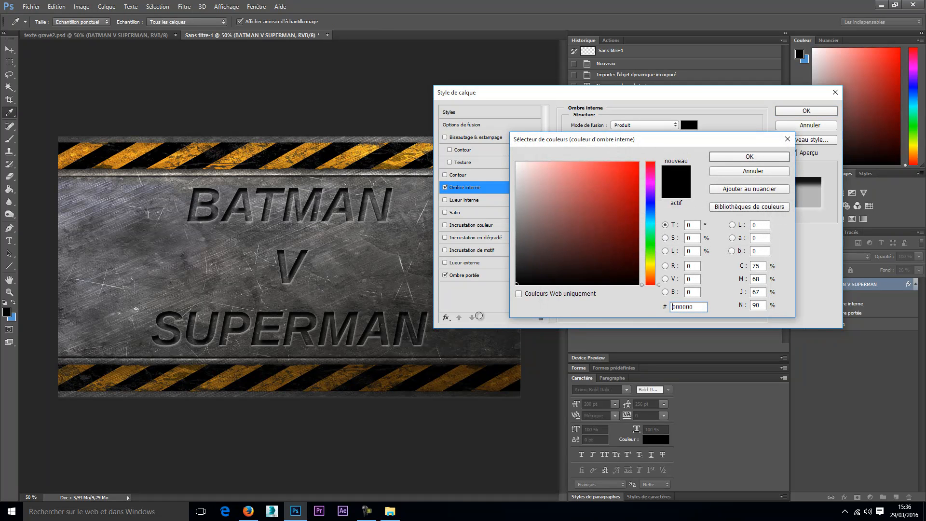
left_click(730, 158)
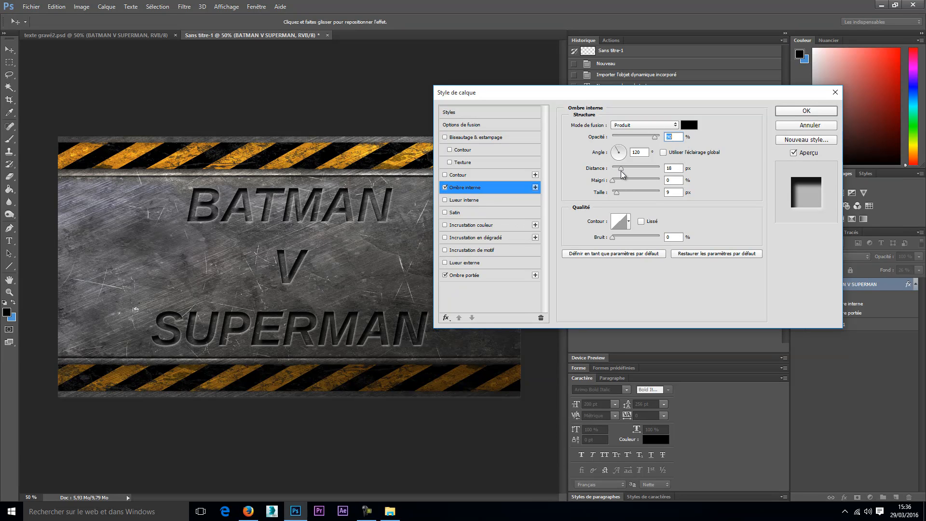
mouse_move(621, 171)
left_mouse_down()
mouse_move(630, 172)
mouse_move(607, 171)
mouse_move(623, 176)
left_mouse_up()
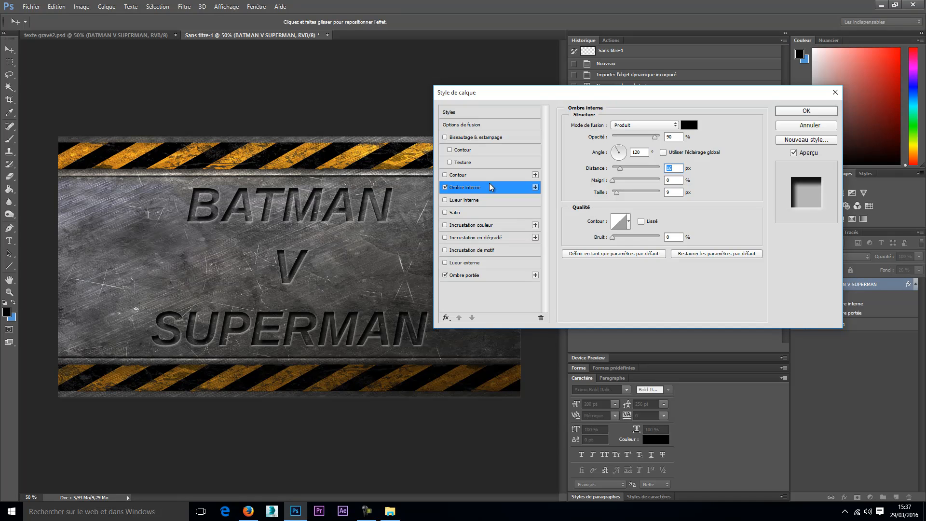
Enable Biseautage & estampage on the text with the Biseau externe style and the direction Bas.
left_click(474, 138)
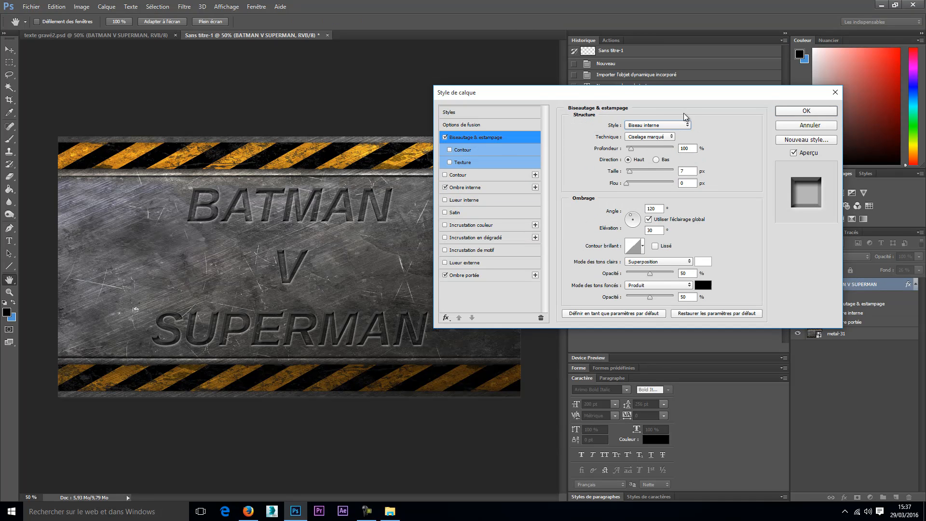
left_click(651, 127)
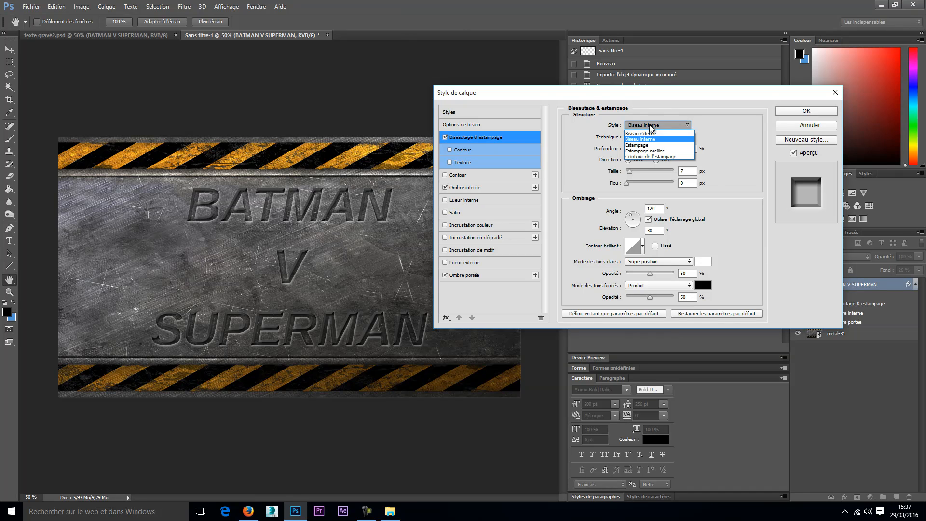
left_click(648, 125)
left_click(654, 140)
left_click(655, 141)
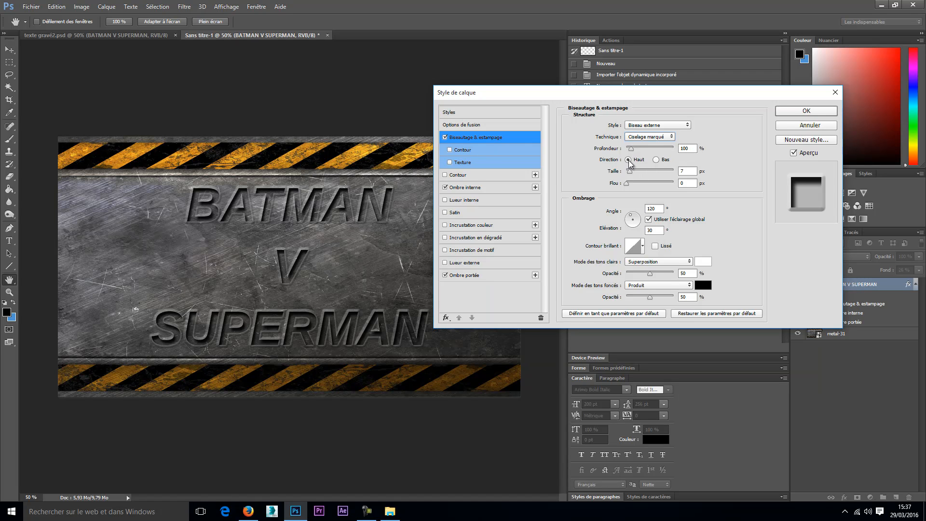
left_click(657, 160)
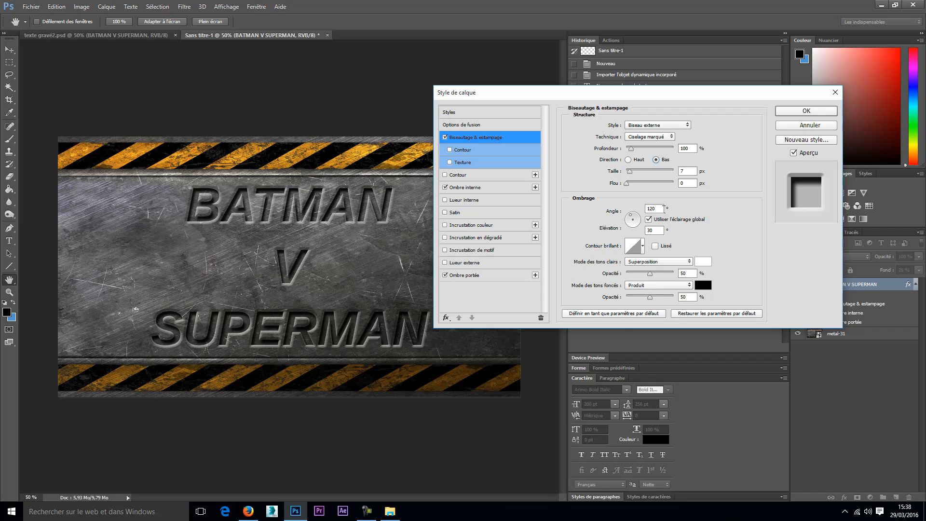
Set the bevel's shading angle to 114° and elevation to 16°, and slightly reduce the bevel size.
type("114")
left_click(659, 230)
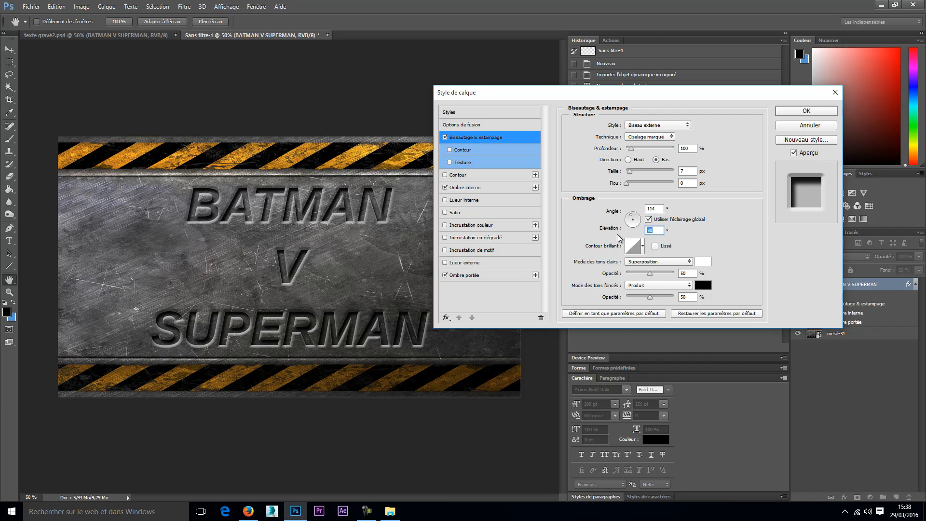
type("16")
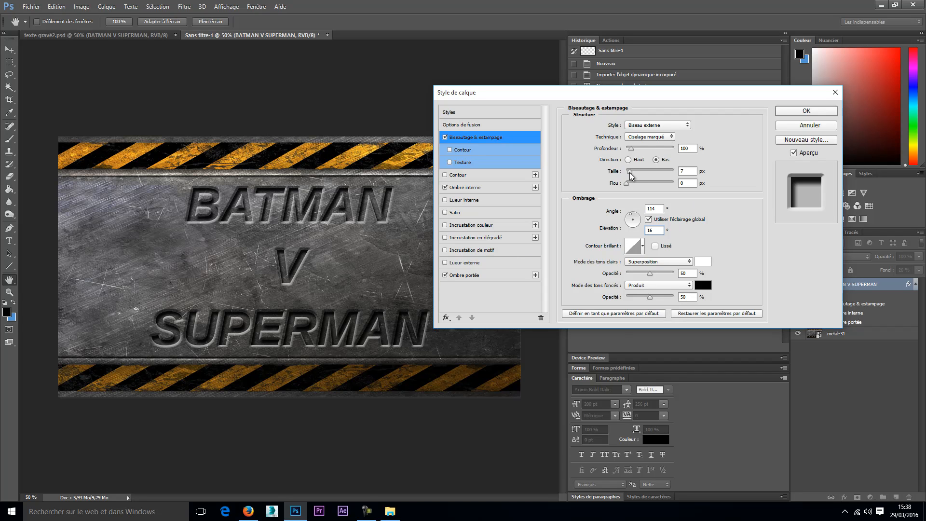
left_click_drag(629, 172, 629, 179)
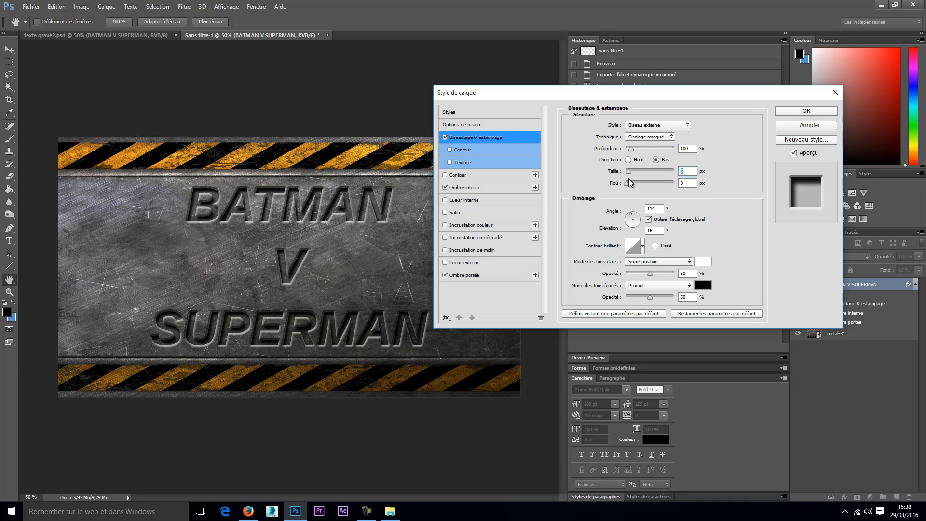
Change the text's bevel style to Estampage, fine-tune the bevel size and apply the layer style.
left_click(654, 125)
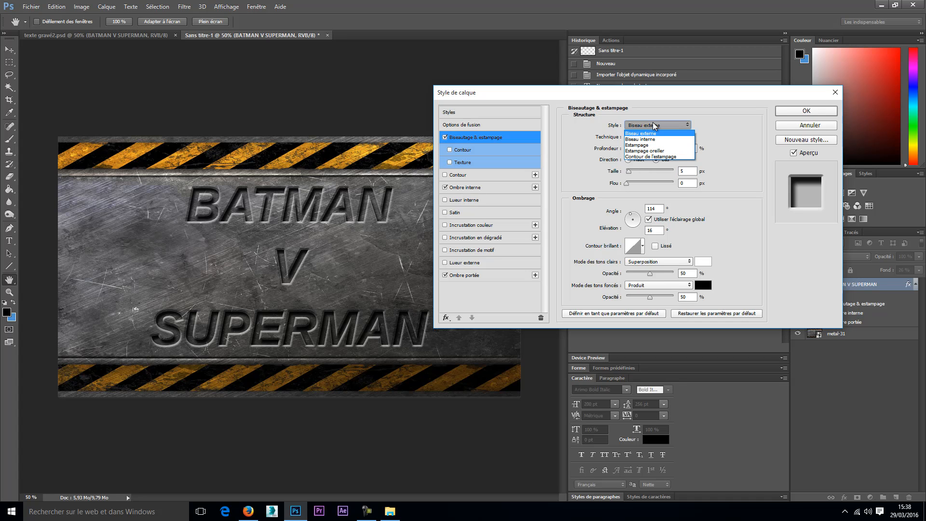
left_click(635, 146)
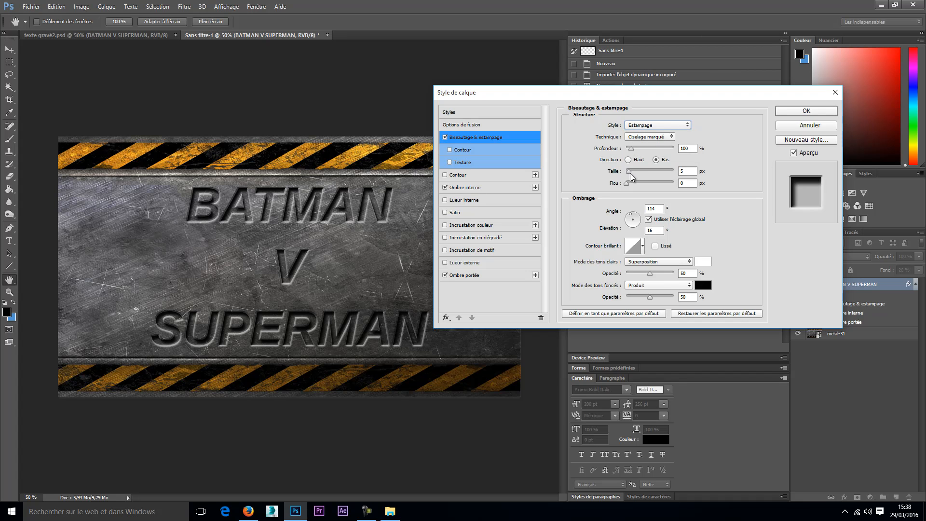
left_click_drag(629, 173, 630, 176)
key("Return")
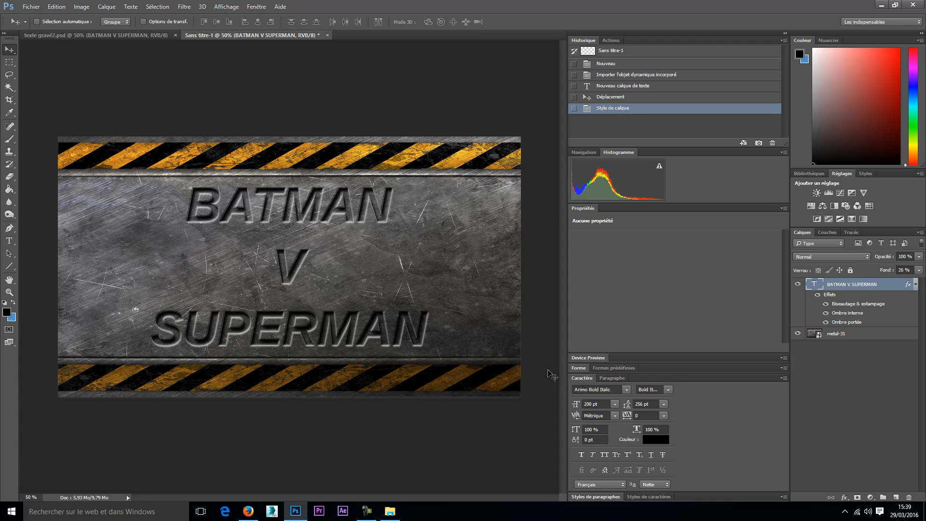
Place metal-grunge-metallic-steel-4347 from the textures folder in File Explorer into the Photoshop document, aligned to the canvas's upper-left corner.
left_click(390, 511)
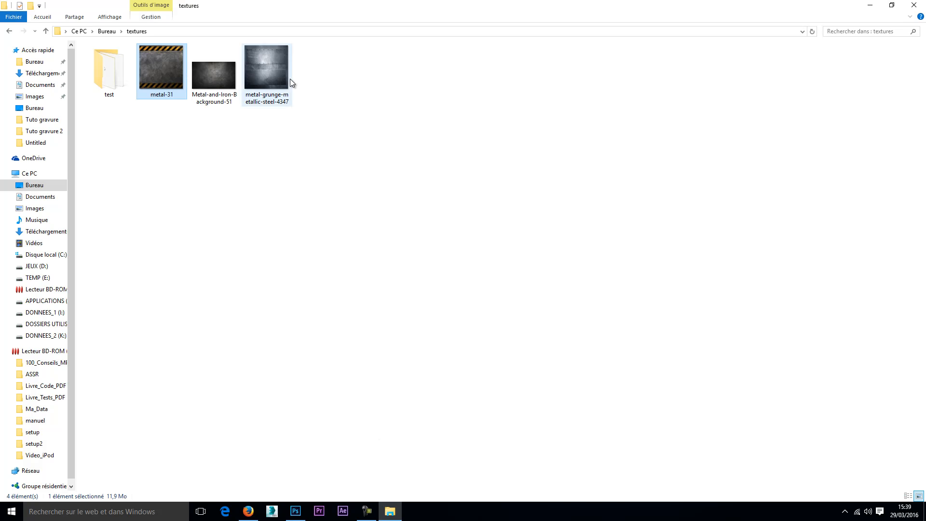
left_click_drag(266, 61, 277, 256)
left_click_drag(358, 233, 237, 217)
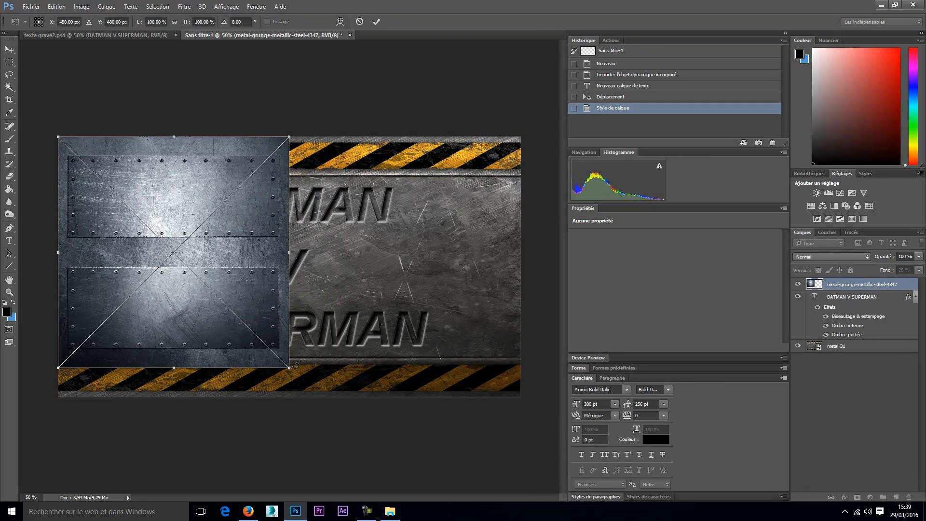
Stretch the placed steel texture to 200% width and 112.50% height to fill the canvas, commit it and move its layer directly below the text.
left_click_drag(289, 370, 521, 397)
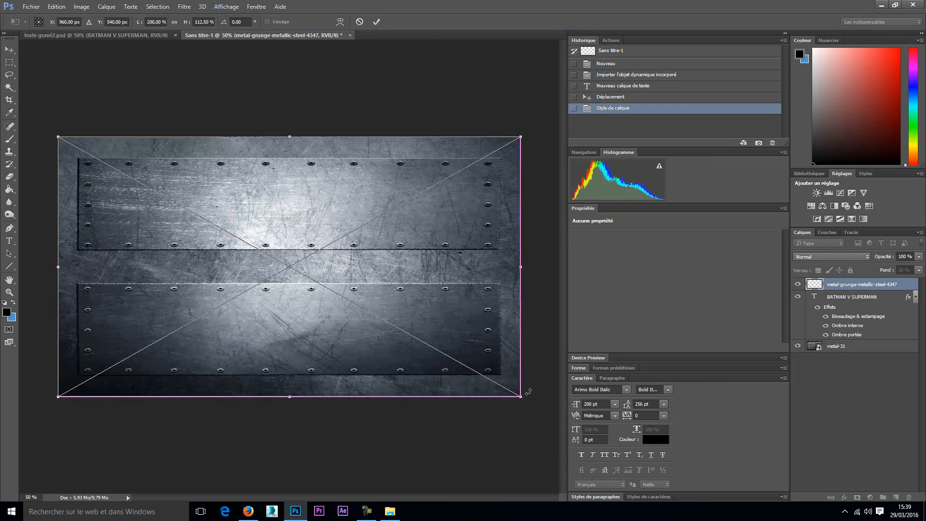
left_click(10, 49)
left_click(414, 193)
left_click_drag(863, 286, 860, 334)
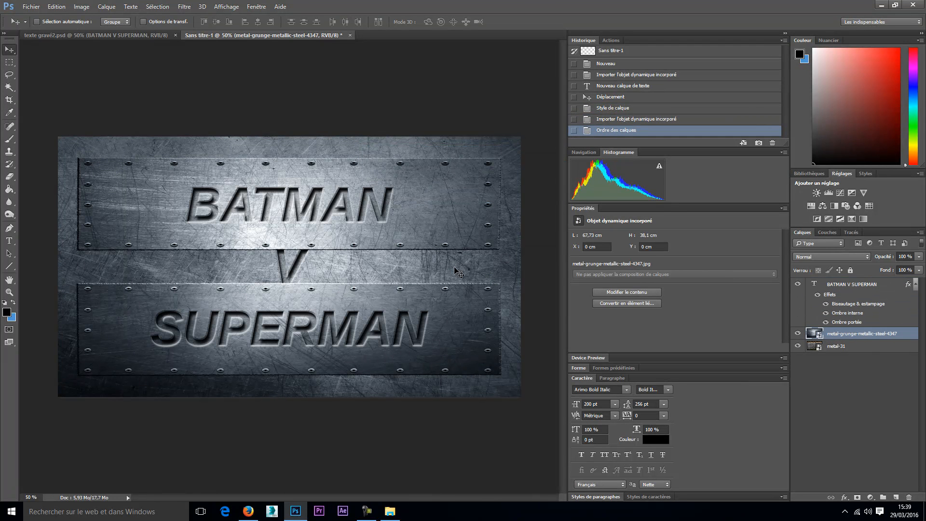